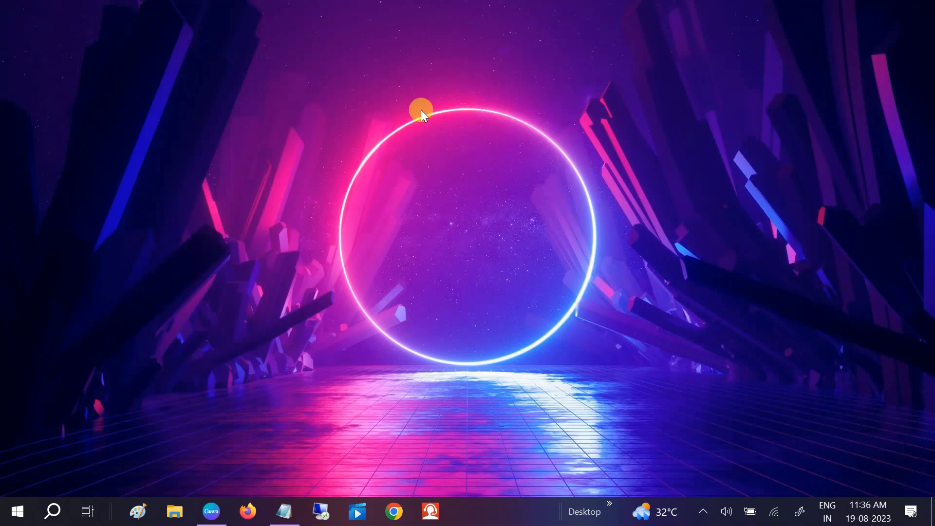
Open the display adapter properties for Display 1 from the advanced display settings and check the dedicated video memory.
right_click(516, 100)
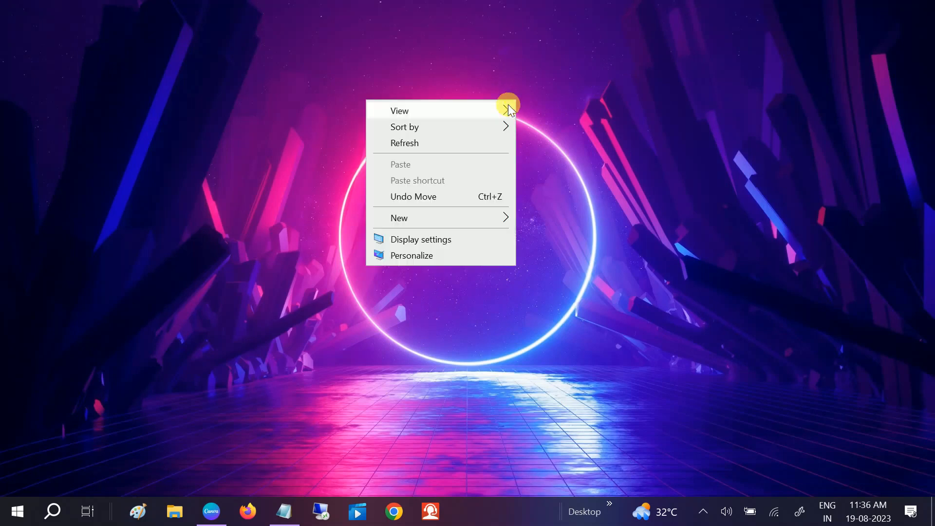
left_click(425, 240)
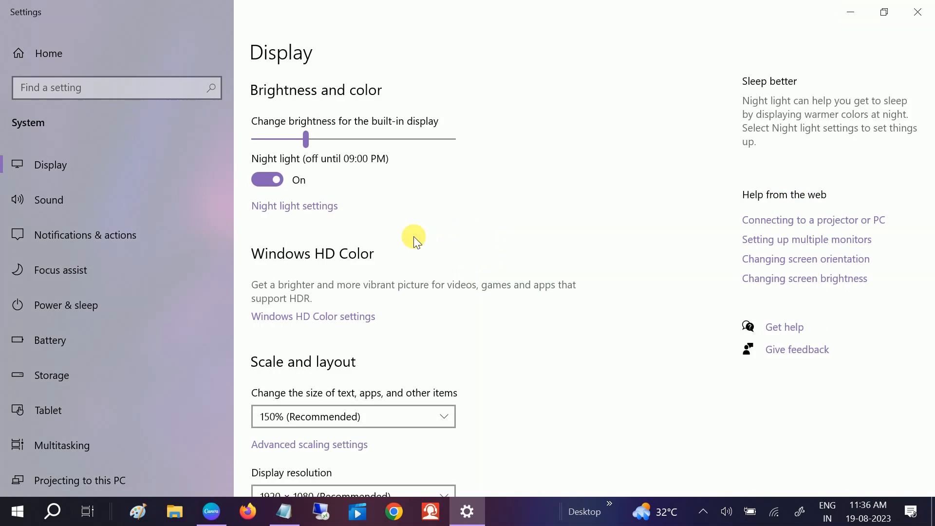
scroll(413, 236, "down", 5)
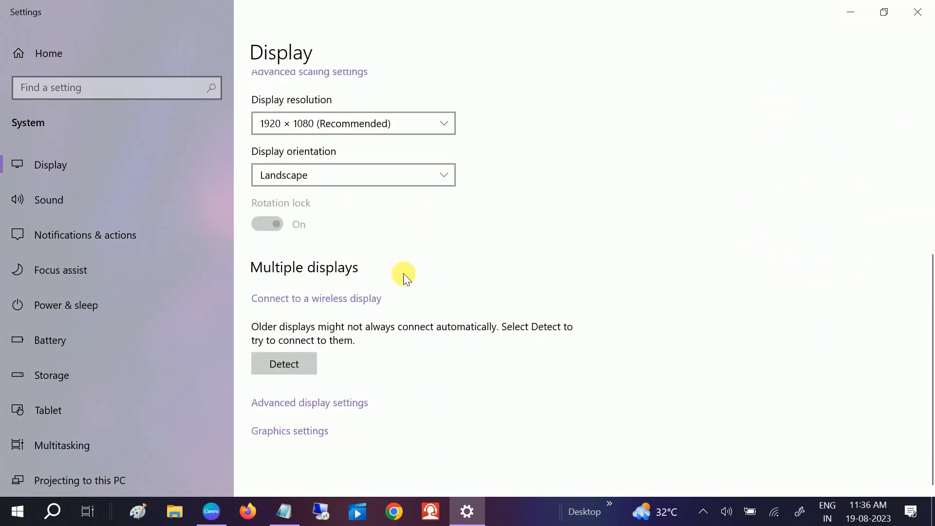
left_click(331, 406)
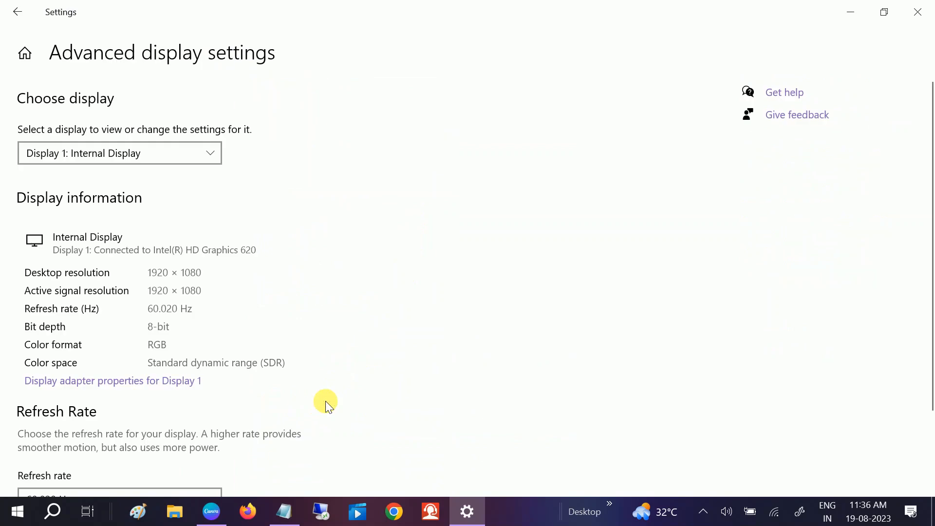
scroll(342, 338, "down", 2)
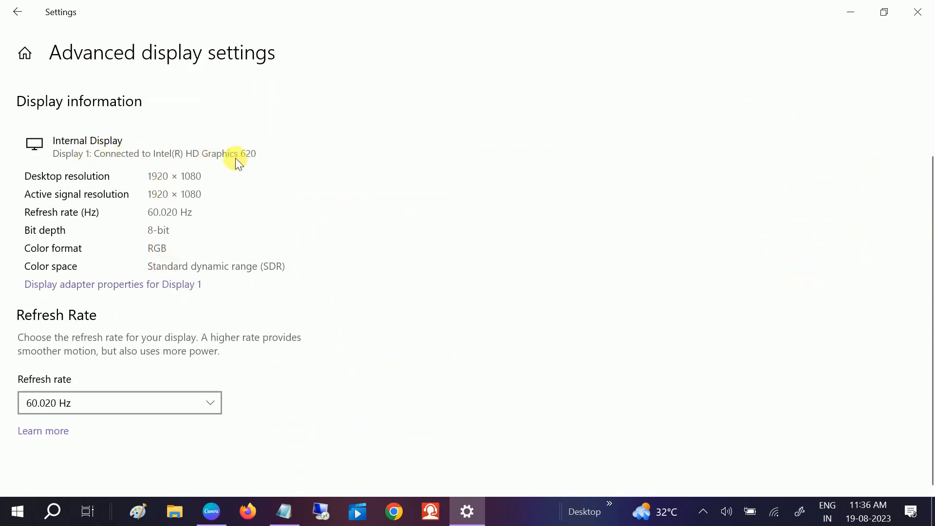
left_click(154, 284)
left_click_drag(254, 27, 399, 40)
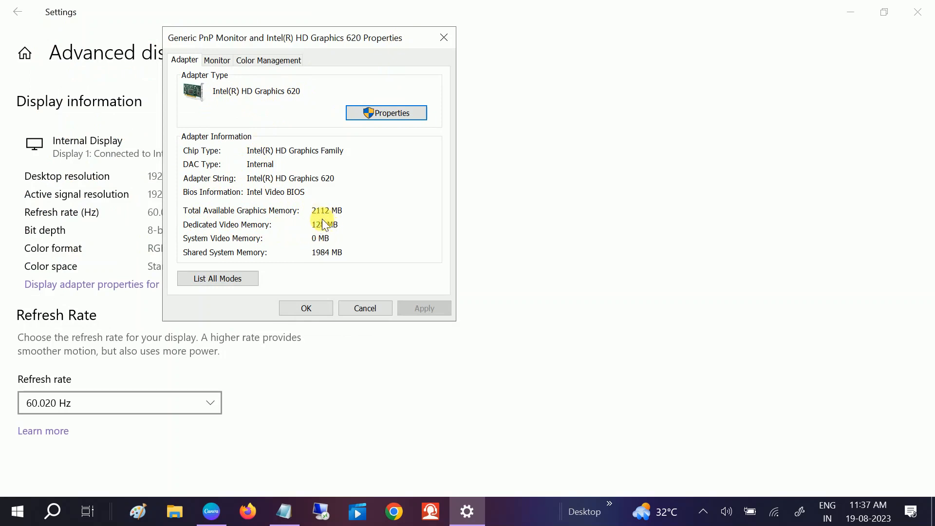
Review the Notepad notes on the RAM-to-video-memory sizes and the Intel registry path.
left_click(285, 512)
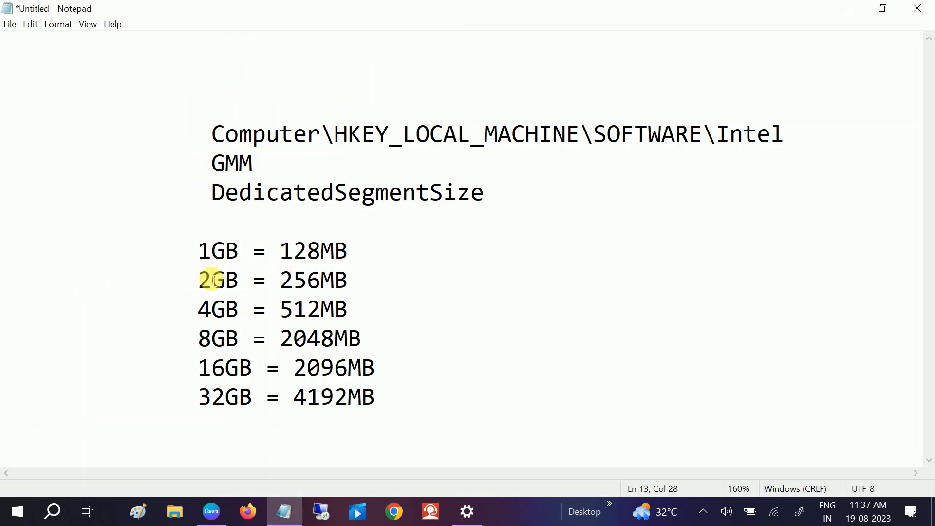
left_click_drag(200, 253, 358, 259)
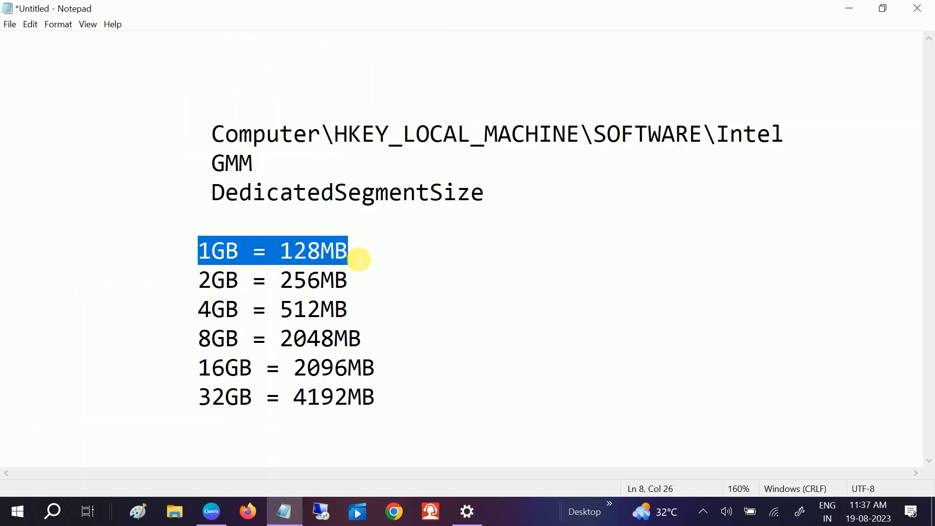
left_click(364, 264)
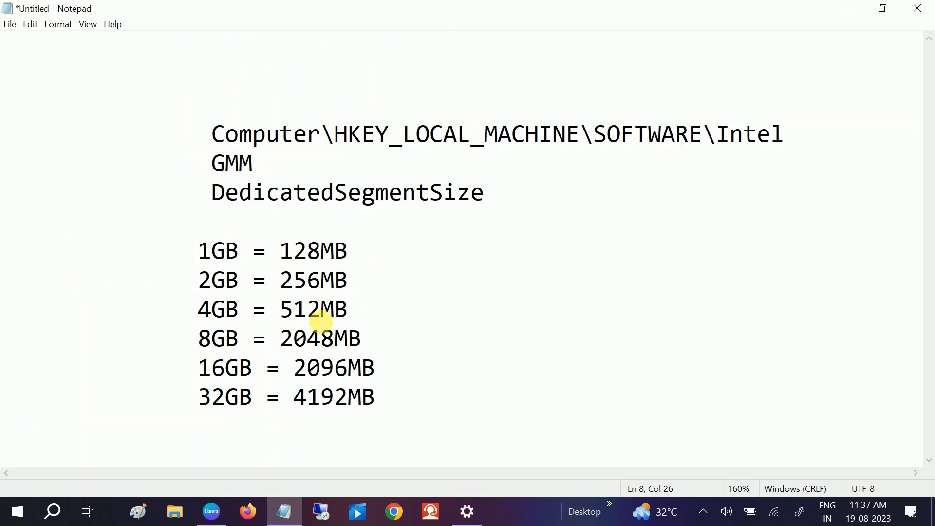
left_click_drag(392, 403, 205, 253)
left_click(204, 253)
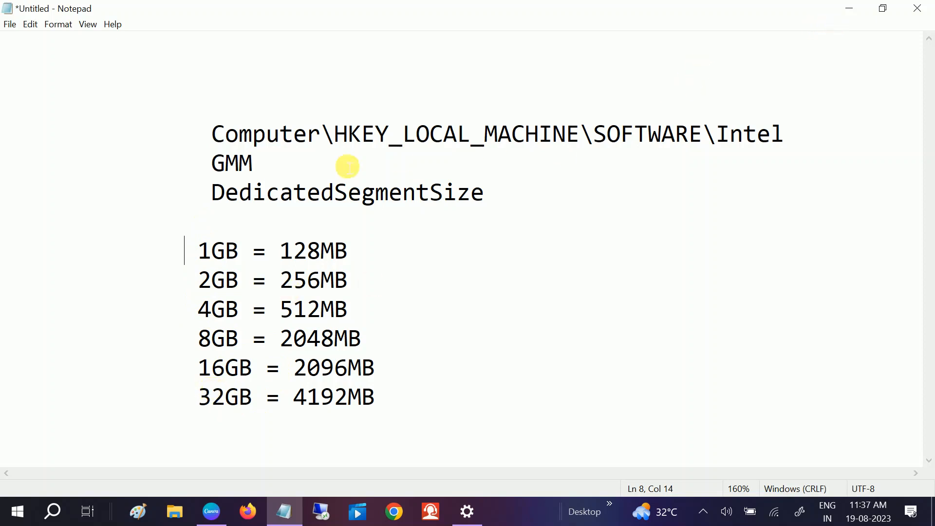
left_click_drag(225, 134, 471, 134)
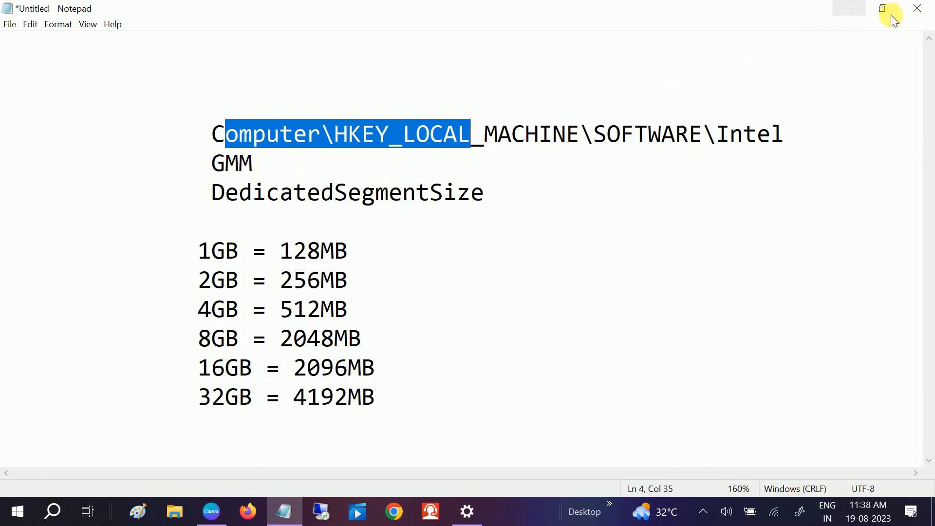
left_click(849, 9)
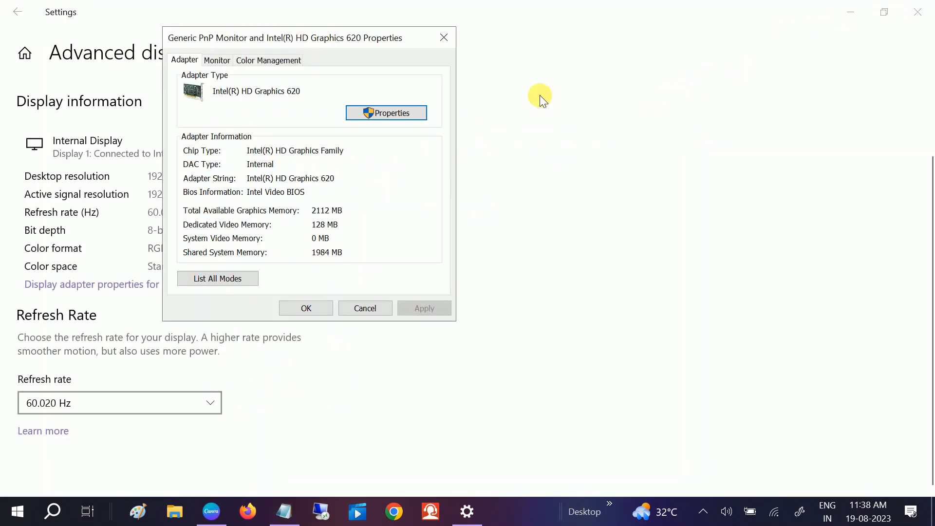
Close the adapter properties and the Settings window, and open Registry Editor.
left_click(444, 37)
left_click(922, 9)
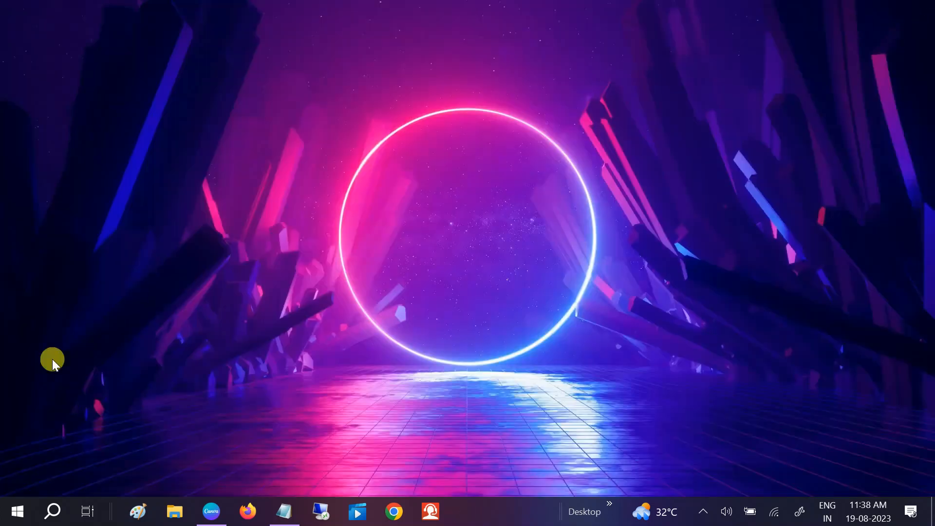
left_click(52, 512)
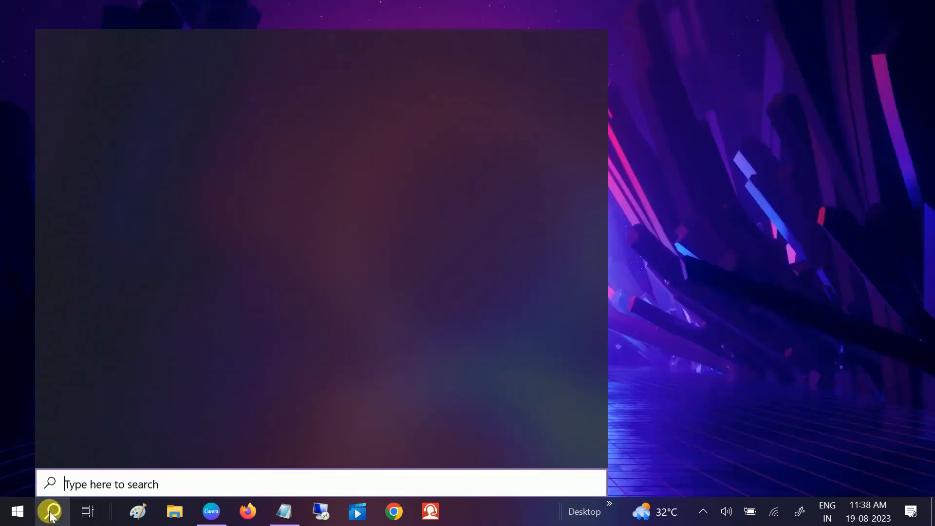
type("regis")
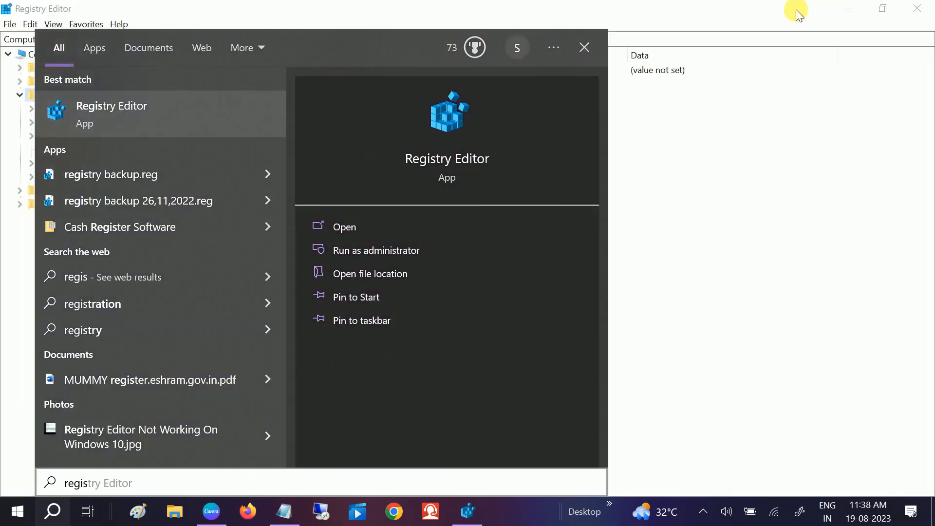
left_click(818, 13)
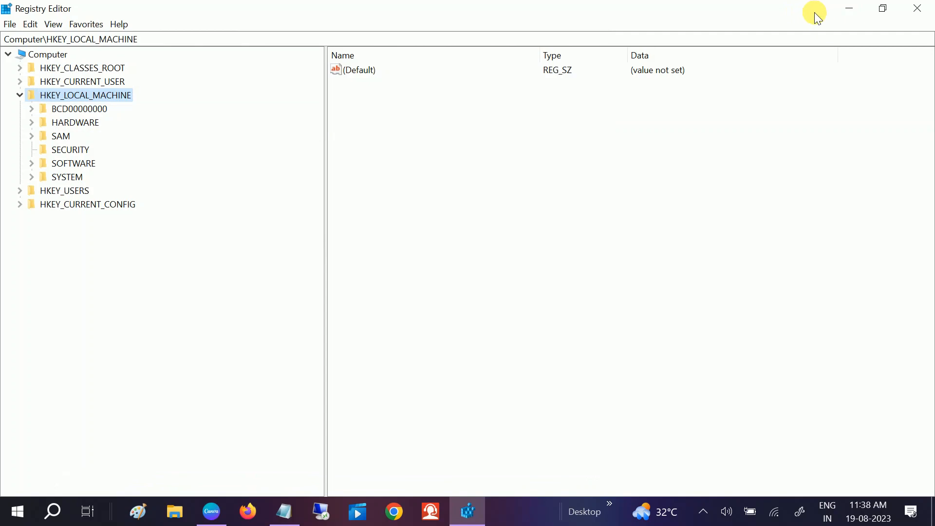
Expand the registry tree down to the HKEY_LOCAL_MACHINE\SOFTWARE\Intel key.
left_click(20, 95)
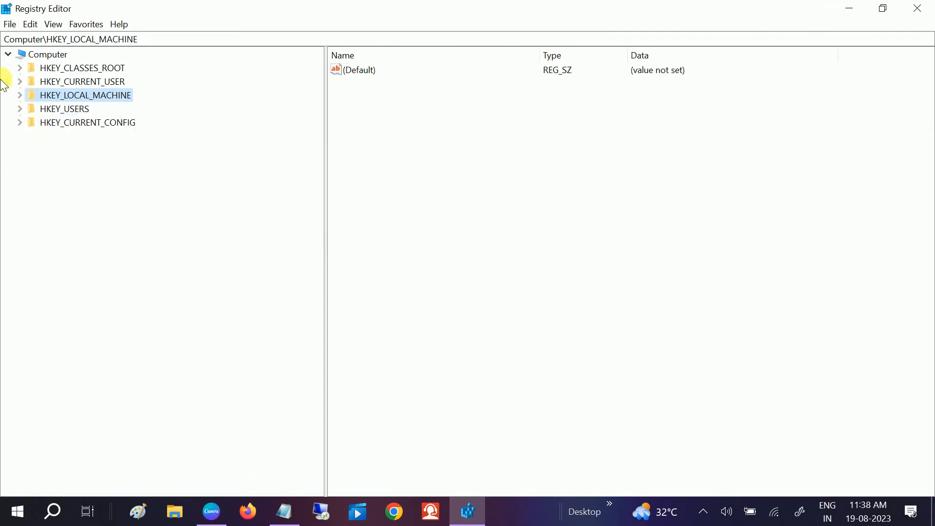
double_click(60, 96)
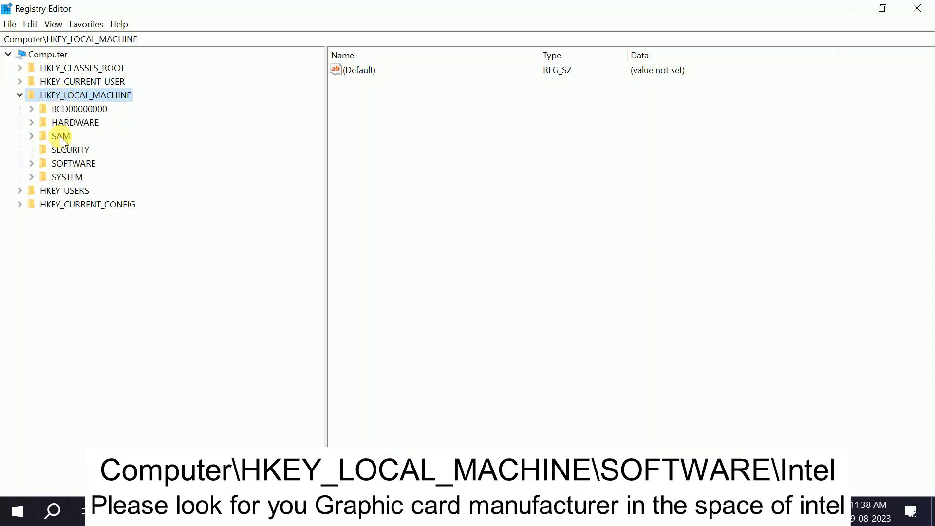
double_click(63, 165)
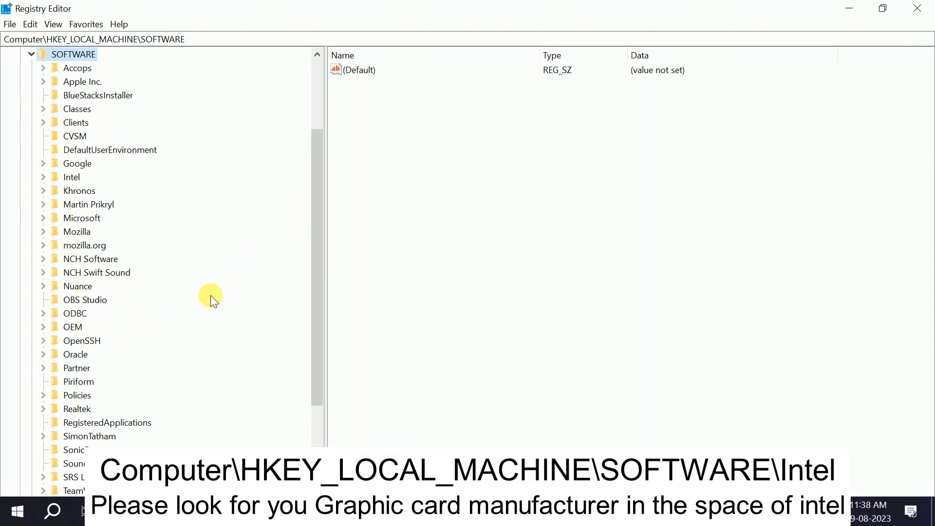
mouse_move(321, 215)
left_mouse_down()
mouse_move(317, 282)
mouse_move(322, 214)
left_mouse_up()
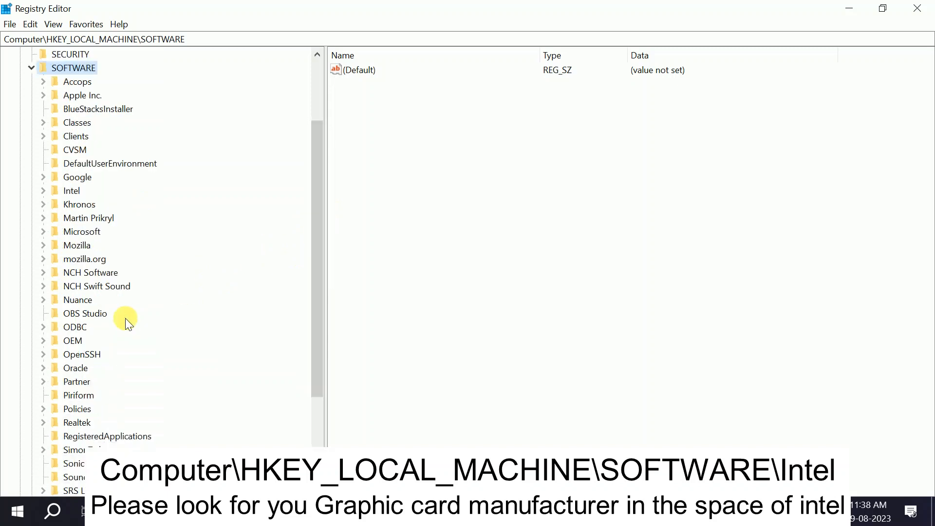
double_click(68, 191)
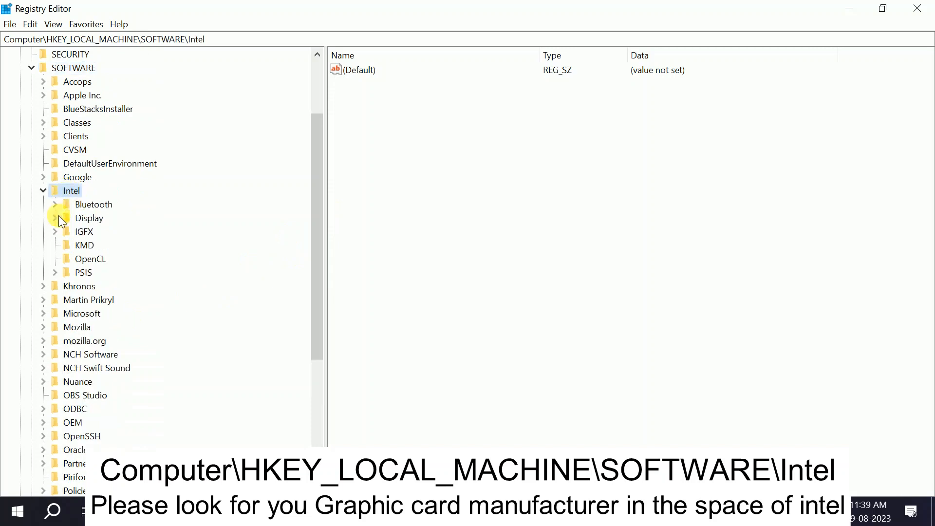
Create a new key named GMM under the Intel key and select it.
right_click(73, 192)
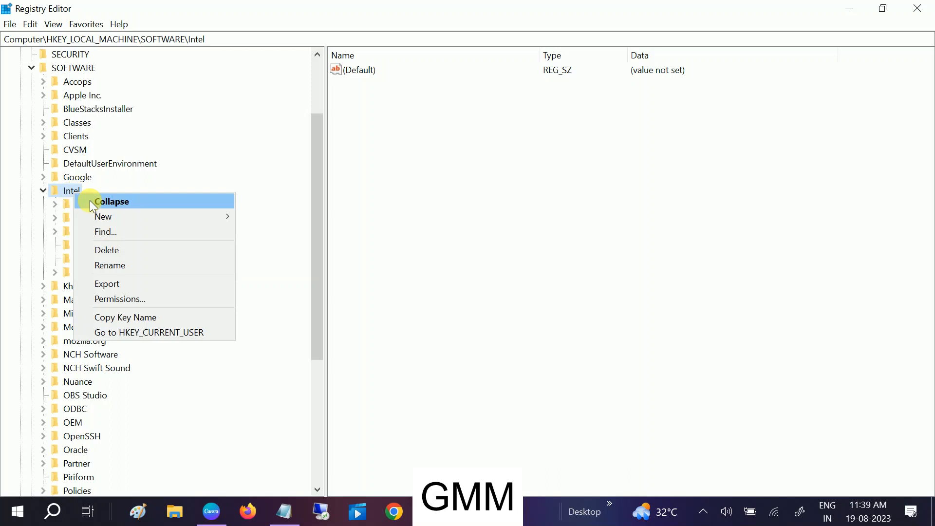
mouse_move(104, 216)
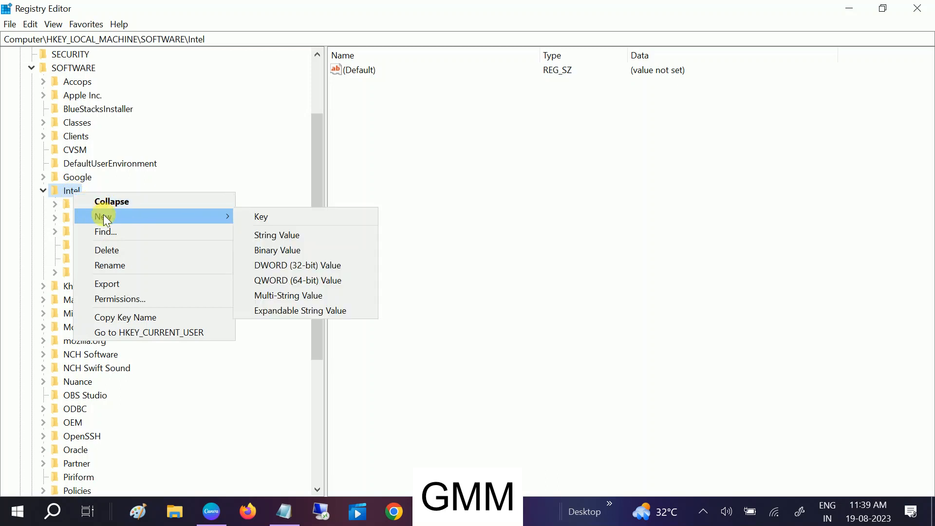
left_click(266, 217)
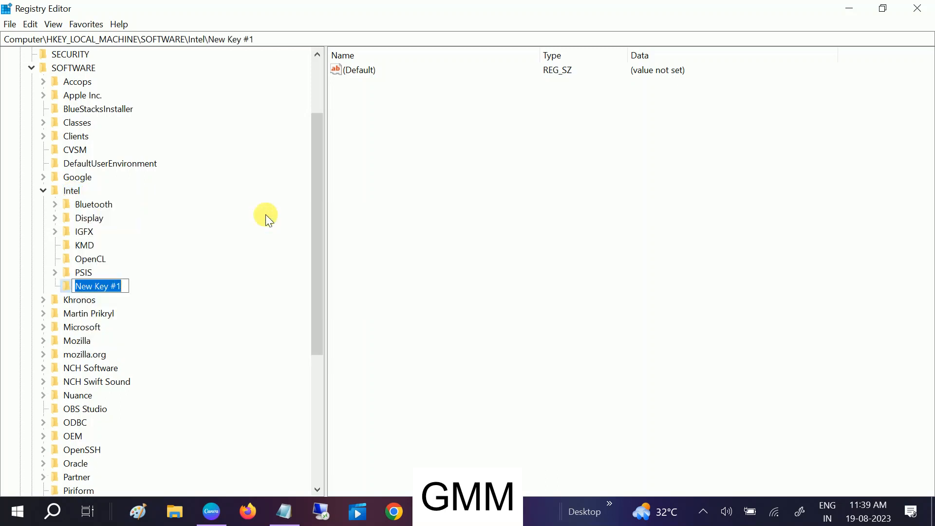
type("GMD")
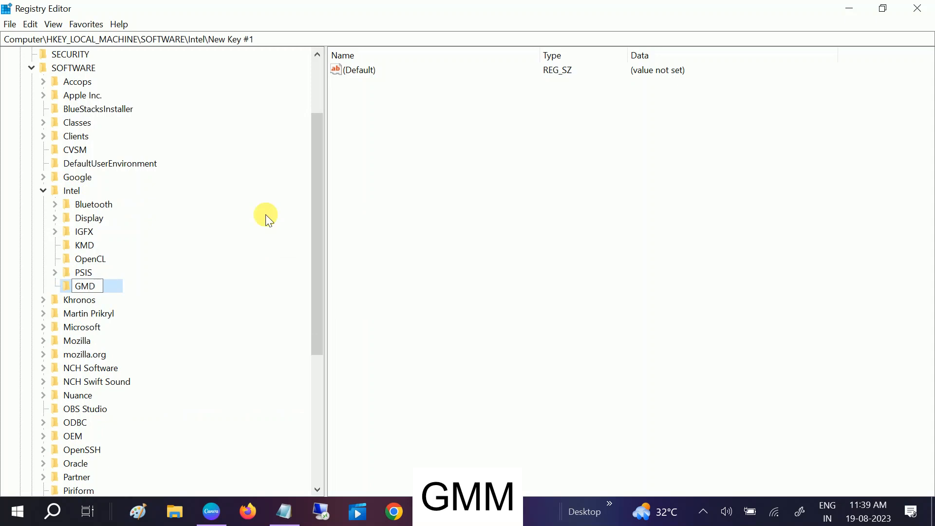
key("BackSpace")
type("M")
key("Return")
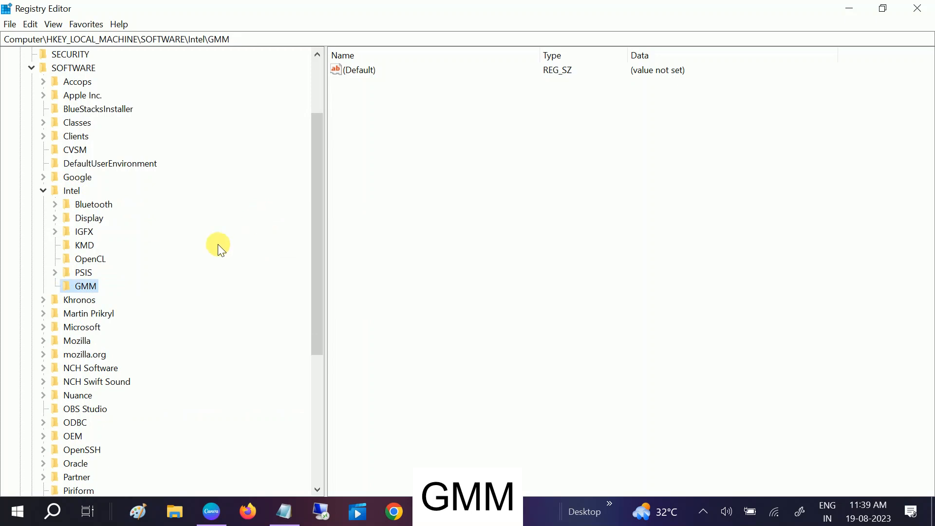
left_click(83, 273)
left_click(85, 287)
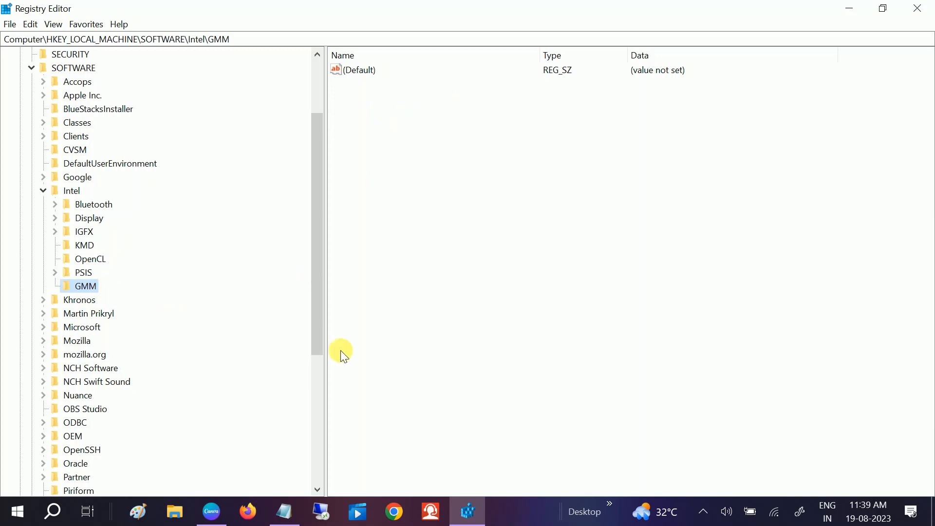
Check the value name in the Notepad notes and create a DWORD (32-bit) value named DedicatedSegme in the GMM key.
left_click(284, 512)
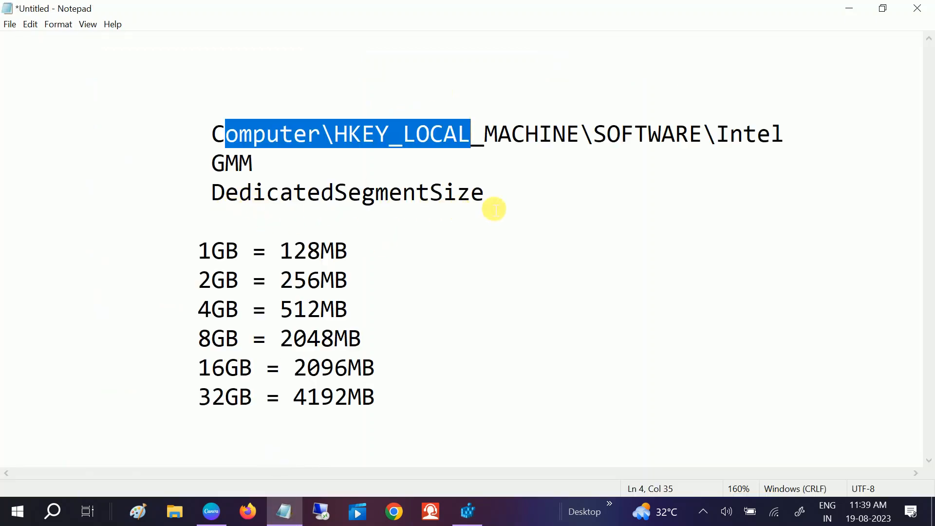
left_click(849, 9)
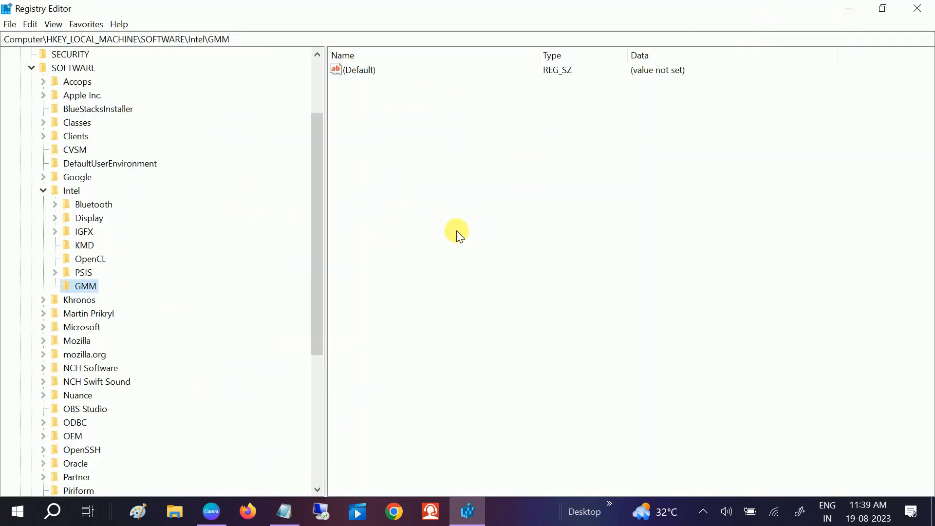
right_click(404, 138)
mouse_move(436, 142)
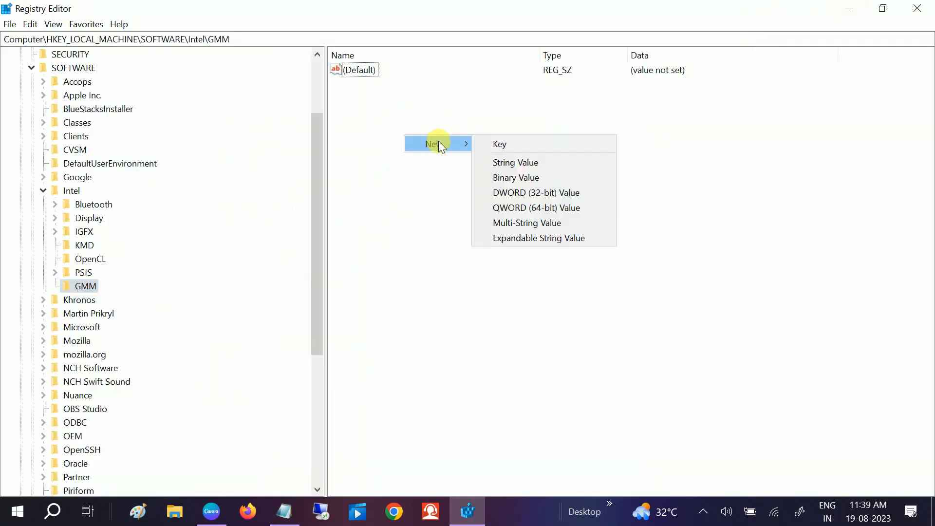
left_click(527, 190)
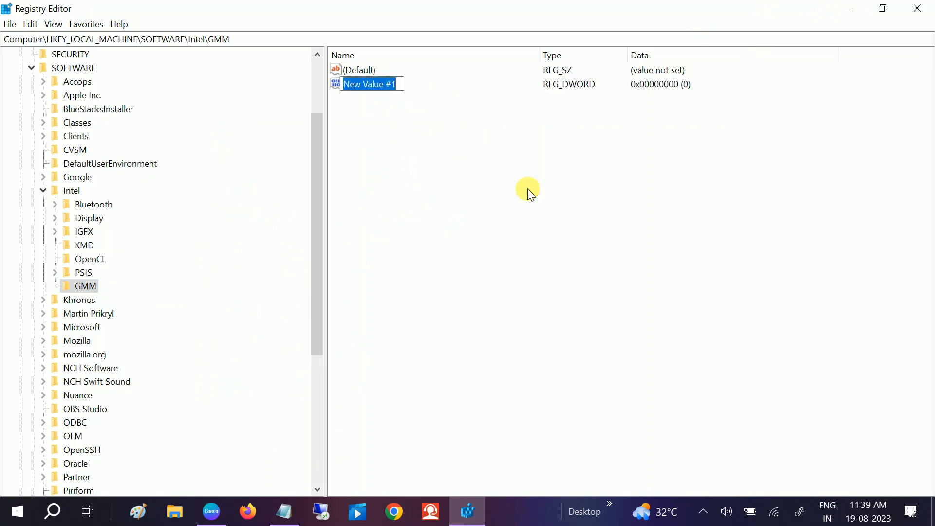
type("De")
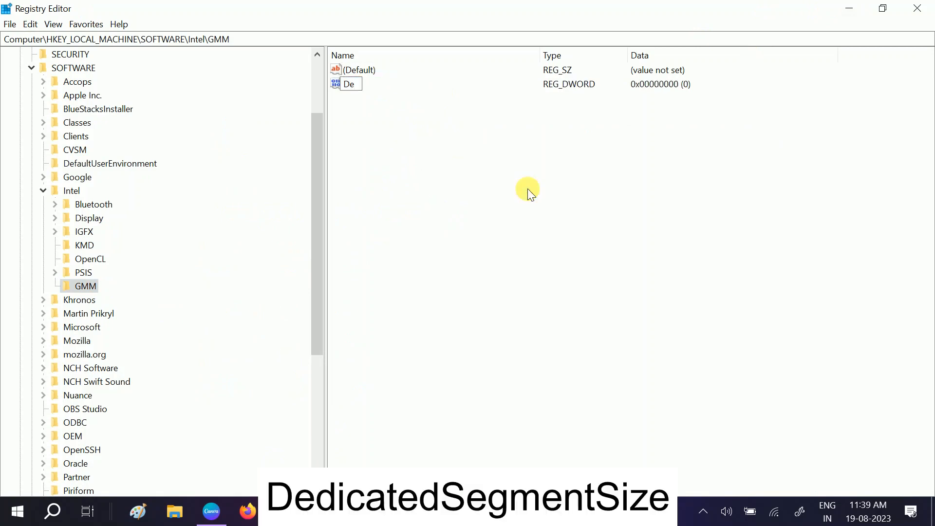
type("dicatedSegme")
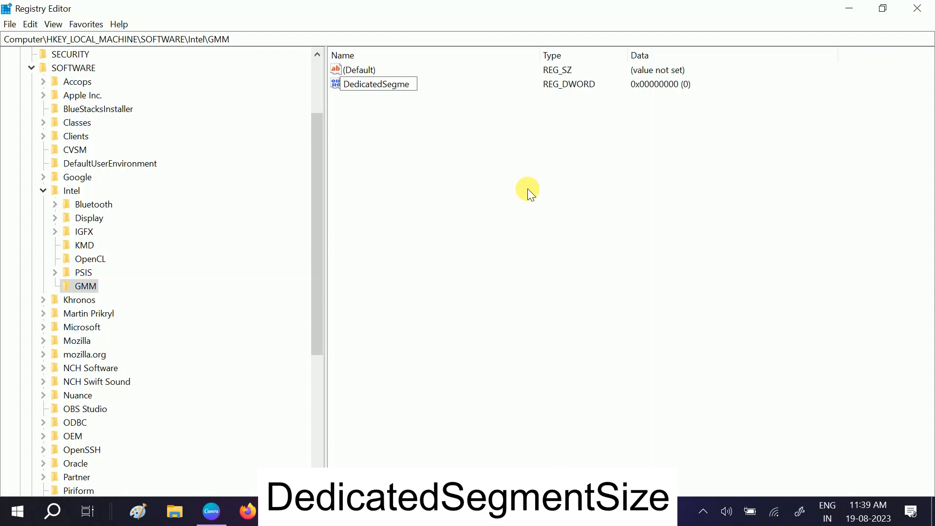
key("Return")
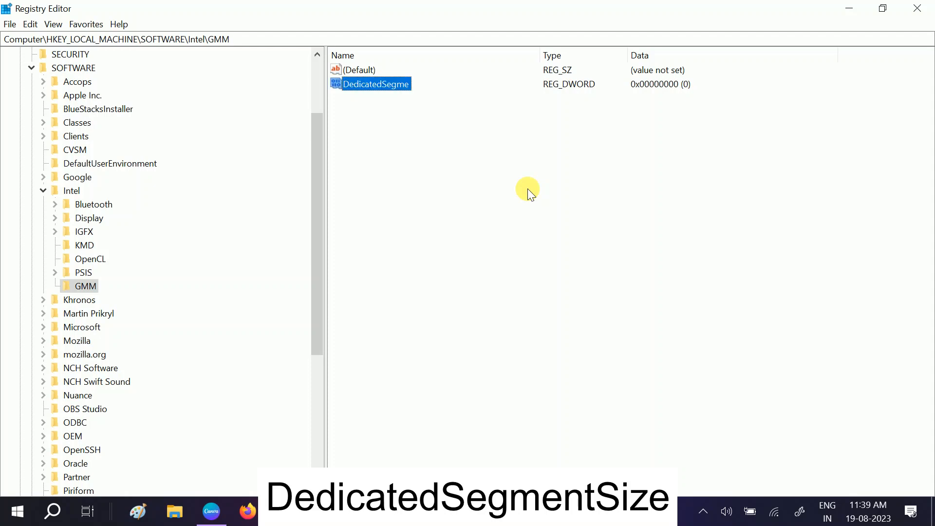
Complete the name of the DWORD value in the GMM key so that it reads DedicatedSegmentSize.
right_click(391, 82)
left_click(425, 141)
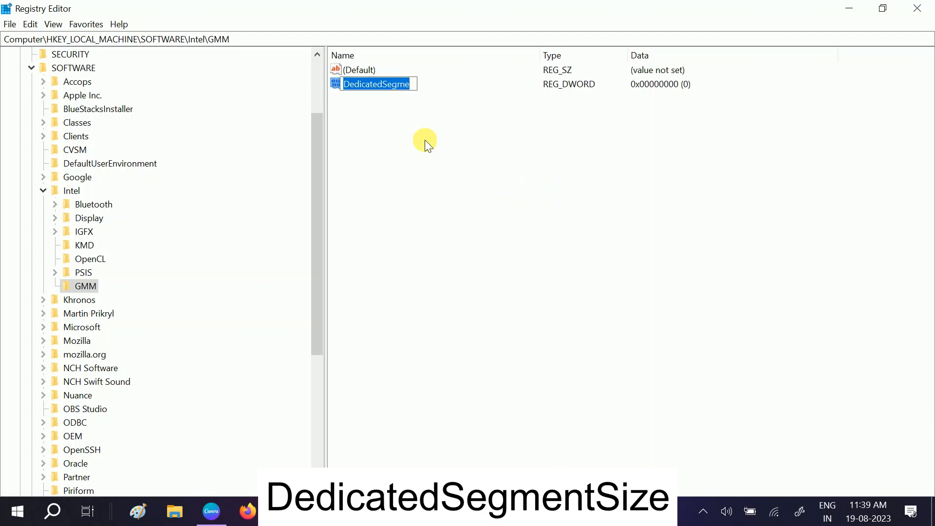
key("End")
type("nt")
type("Size")
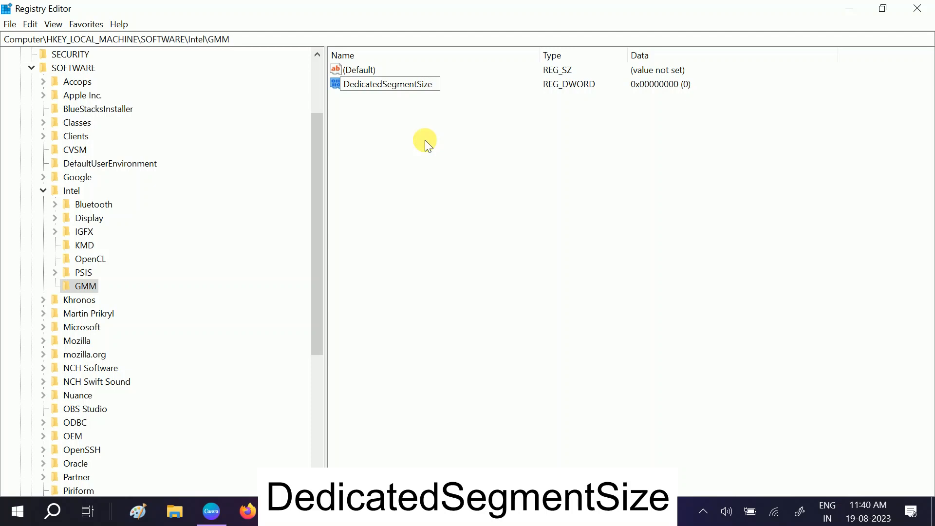
key("Return")
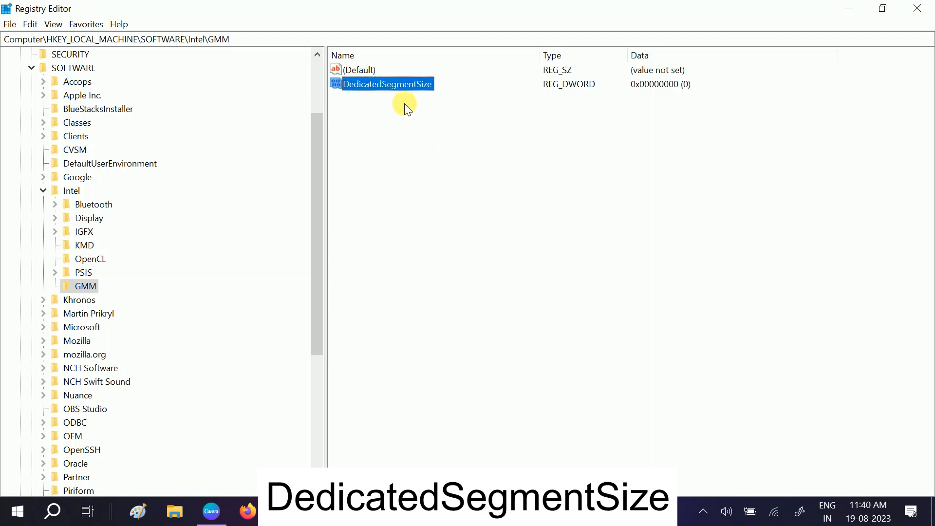
Compare the DWORD value's name with the DedicatedSegmentSize line in the Notepad notes and return to Registry Editor.
left_click(284, 512)
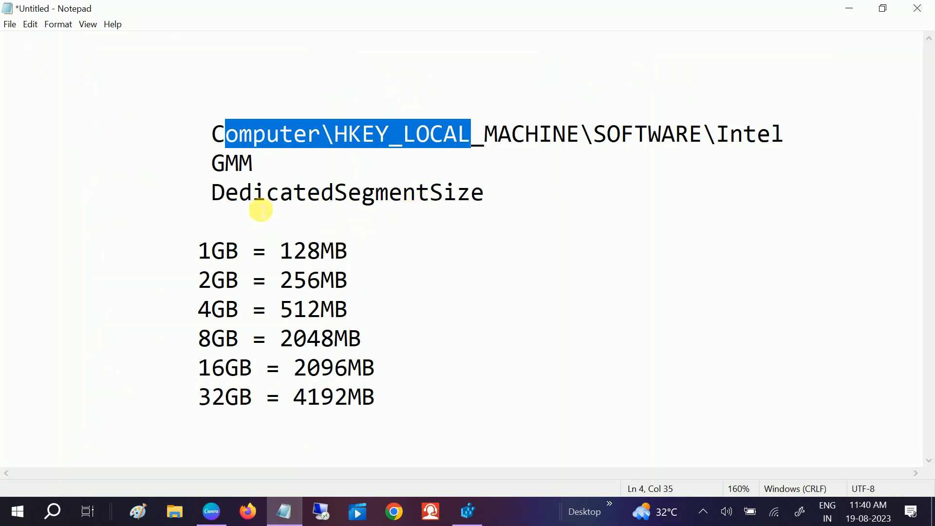
left_click_drag(218, 203, 495, 200)
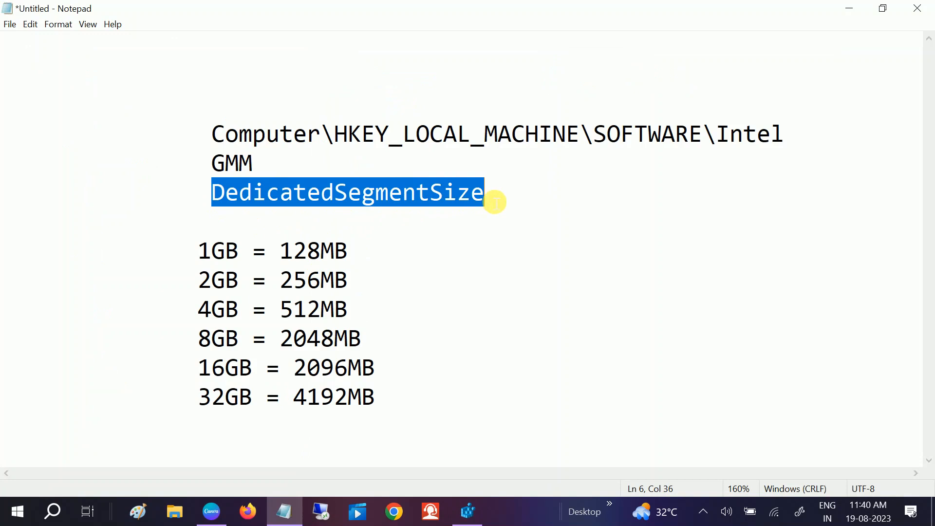
left_click(836, 12)
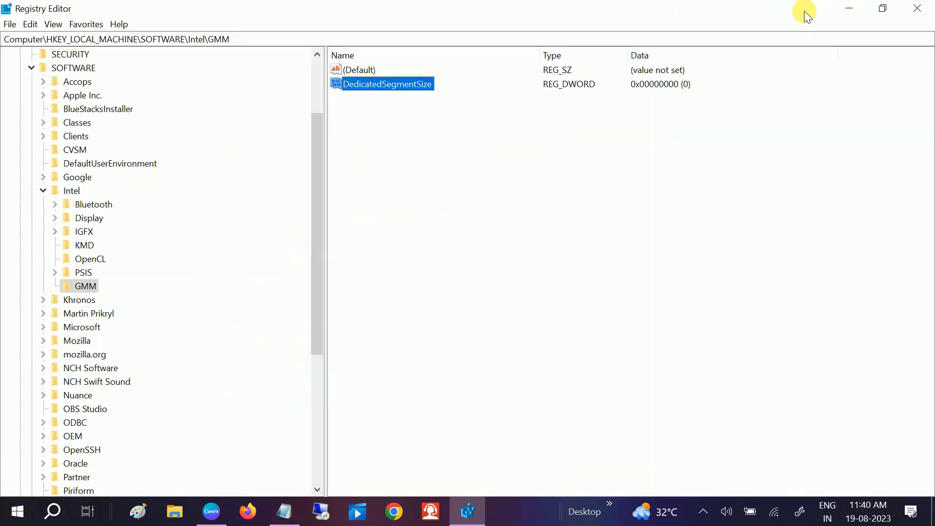
Open the DedicatedSegmentSize value for editing and look up the installed physical memory (RAM) in System Information.
double_click(406, 84)
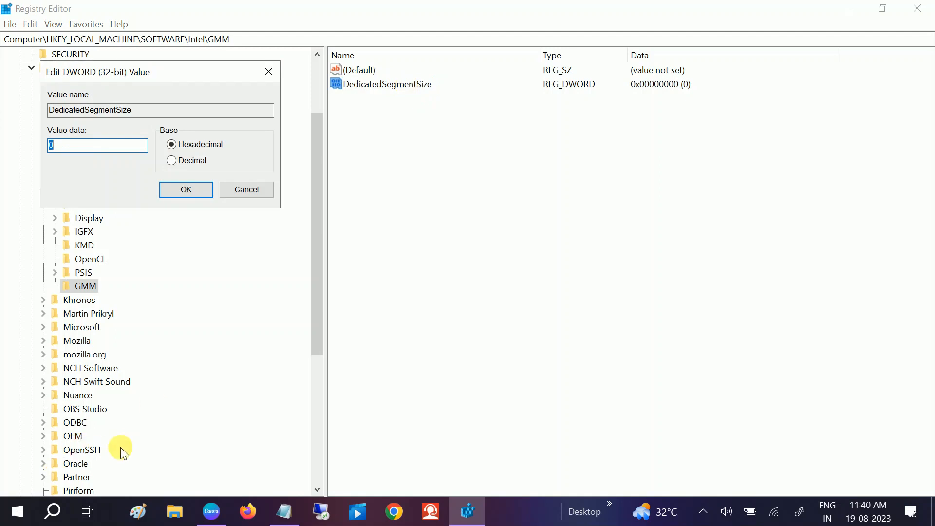
left_click(58, 518)
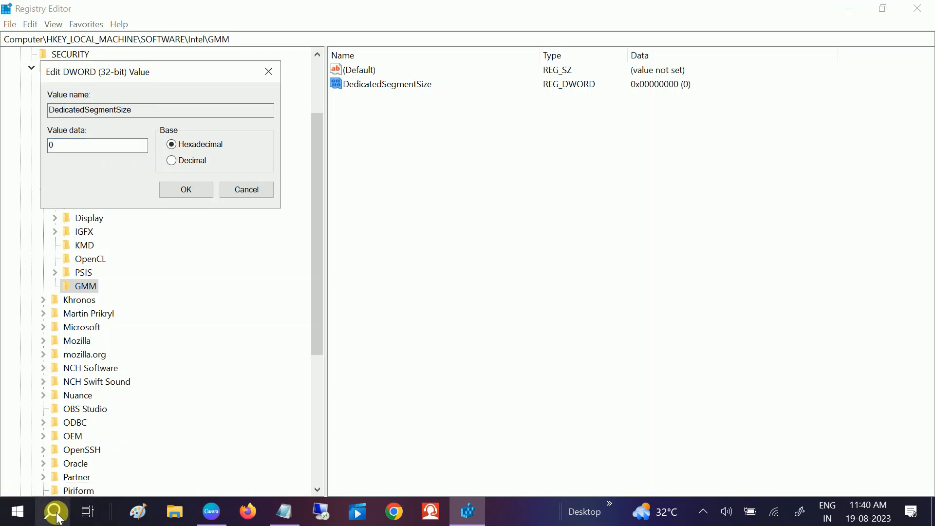
type("sys")
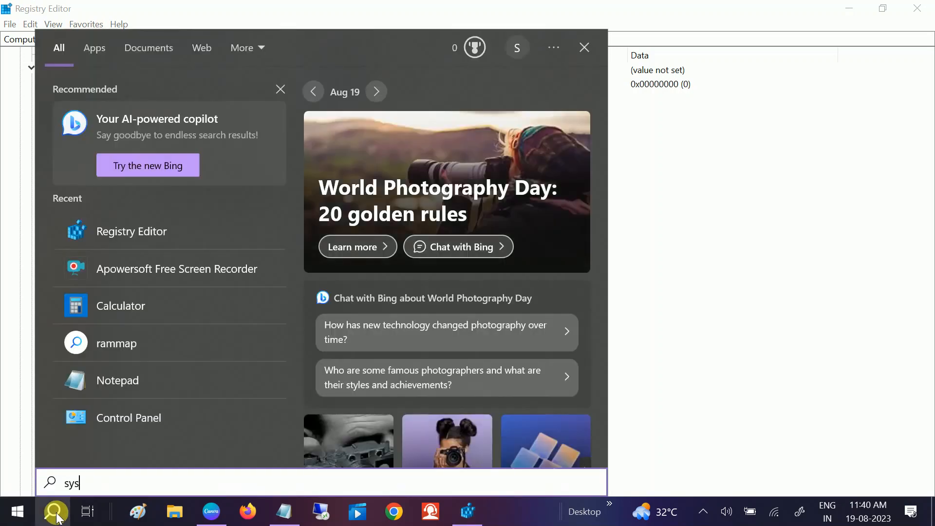
left_click(187, 107)
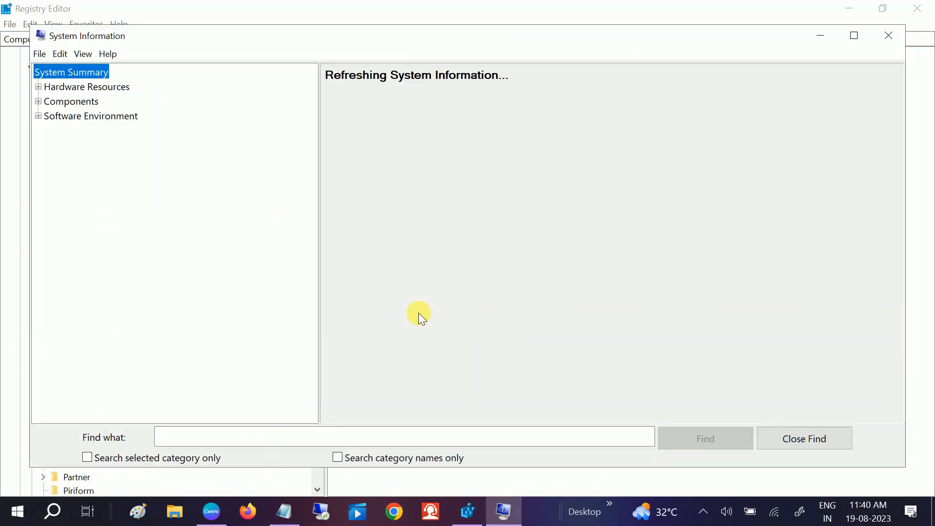
scroll(419, 313, "down", 5)
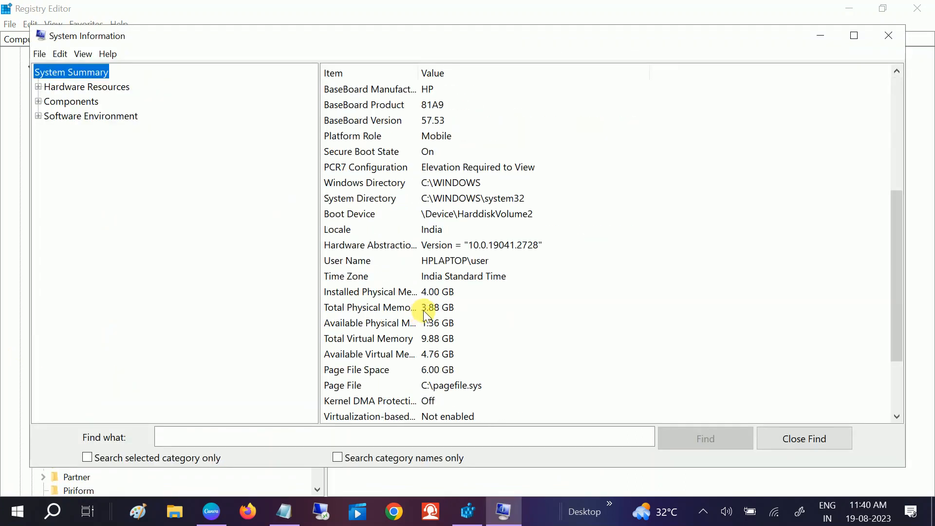
left_click(363, 294)
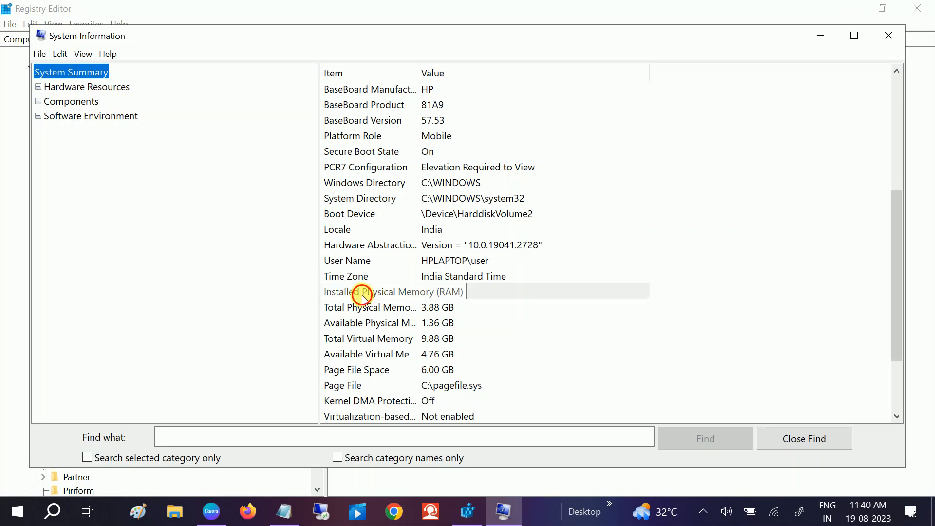
left_click_drag(428, 73, 519, 87)
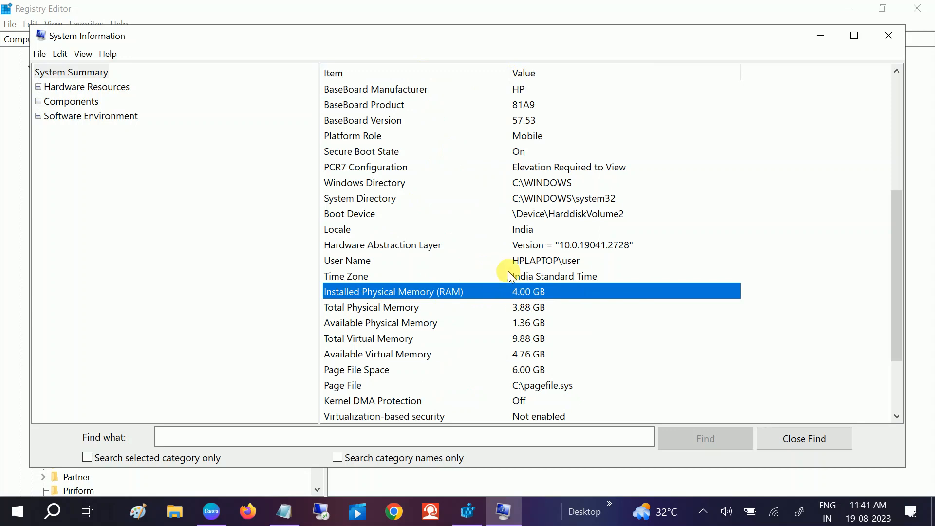
left_click(820, 35)
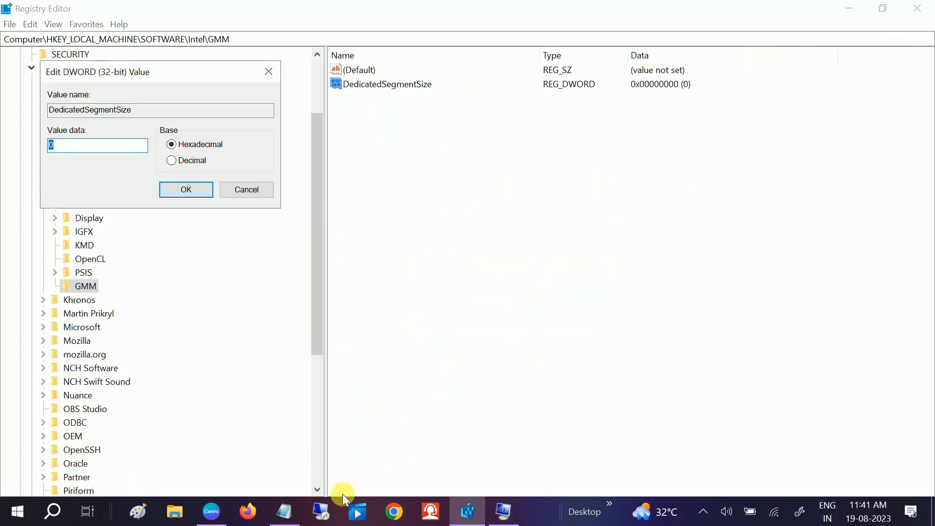
Look up the figure for 4GB in the Notepad notes and set the DedicatedSegmentSize value data to 512.
left_click(298, 517)
left_click_drag(281, 312, 365, 313)
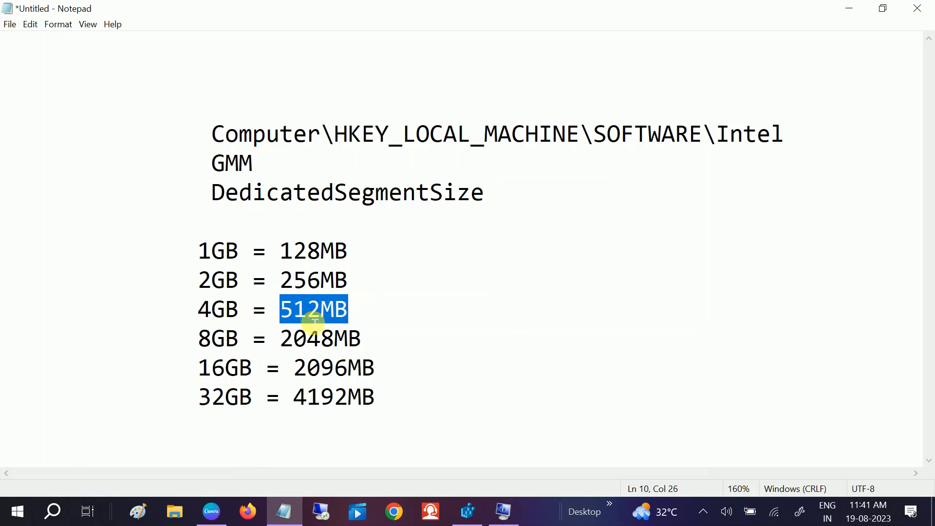
left_click(849, 9)
left_click(85, 152)
left_click_drag(86, 151, 46, 148)
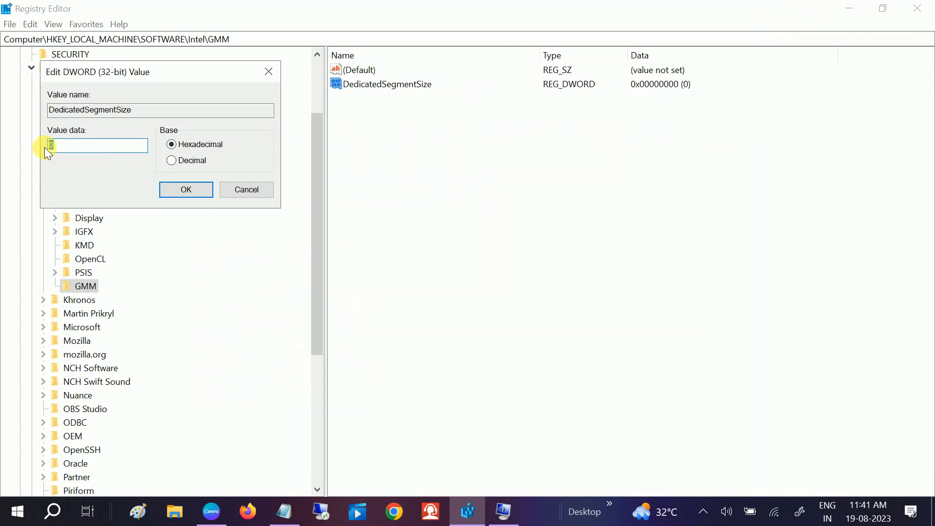
type("512")
left_click(180, 191)
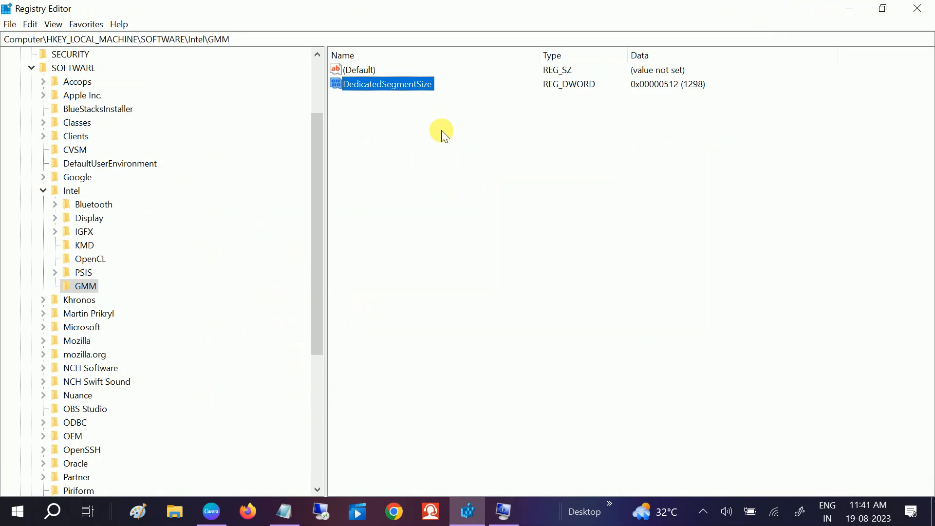
Review the DedicatedSegmentSize entry and close Registry Editor.
left_click(671, 94)
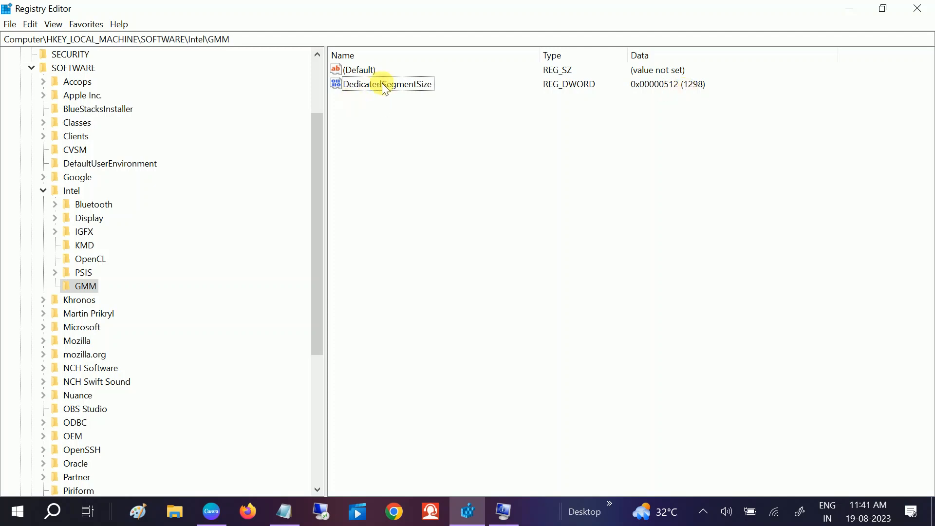
left_click(370, 86)
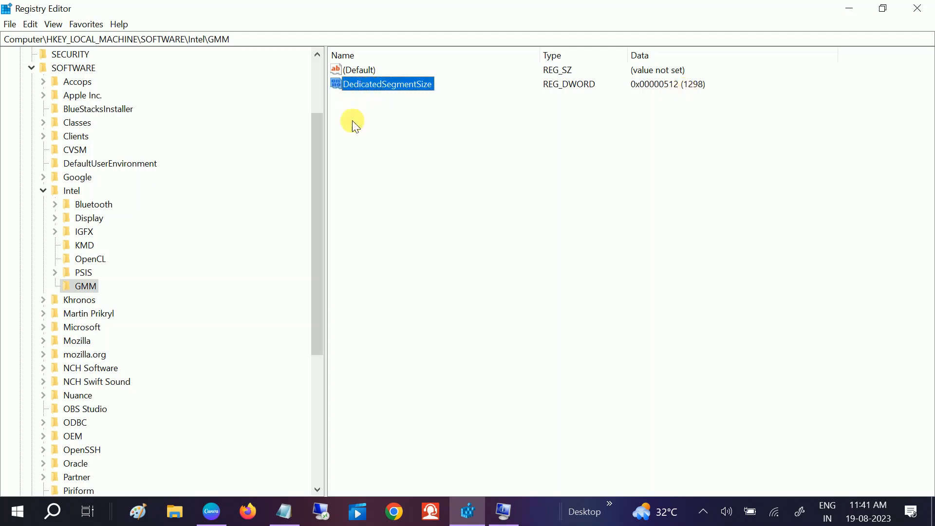
left_click(927, 11)
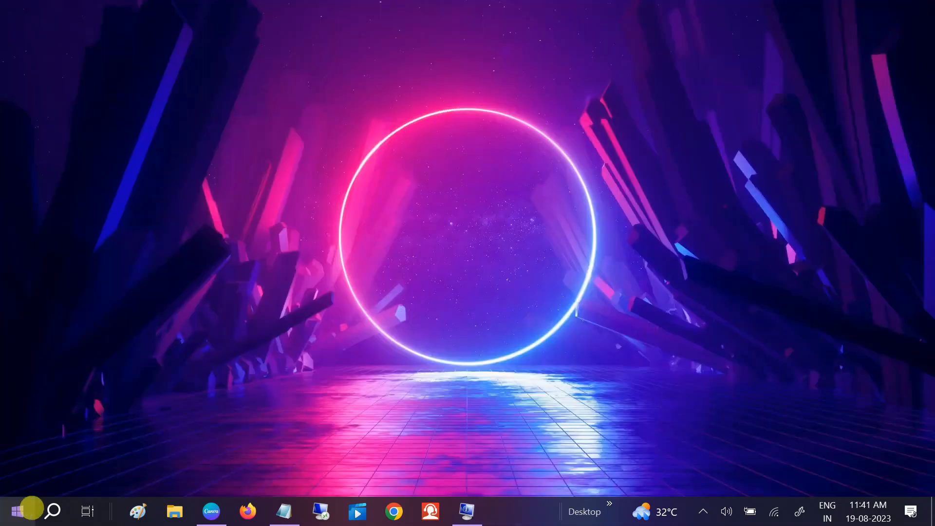
left_click(23, 507)
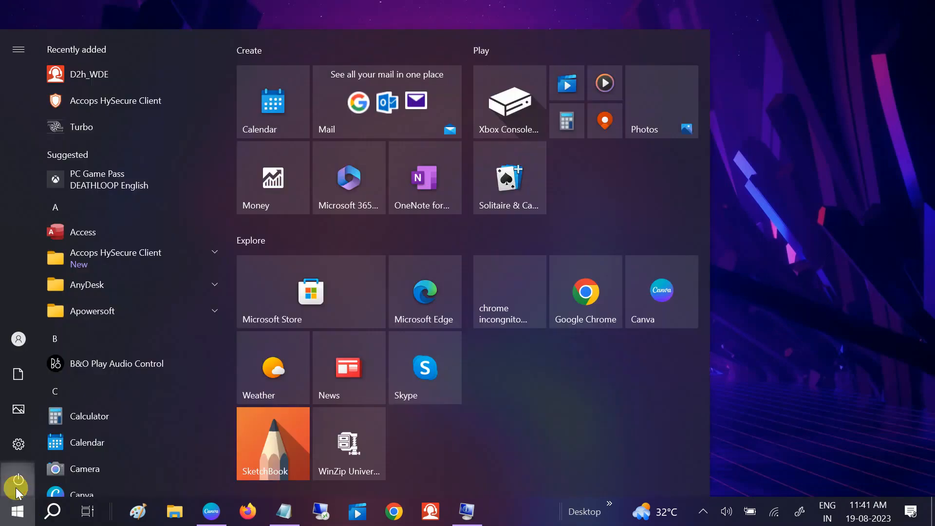
left_click(18, 480)
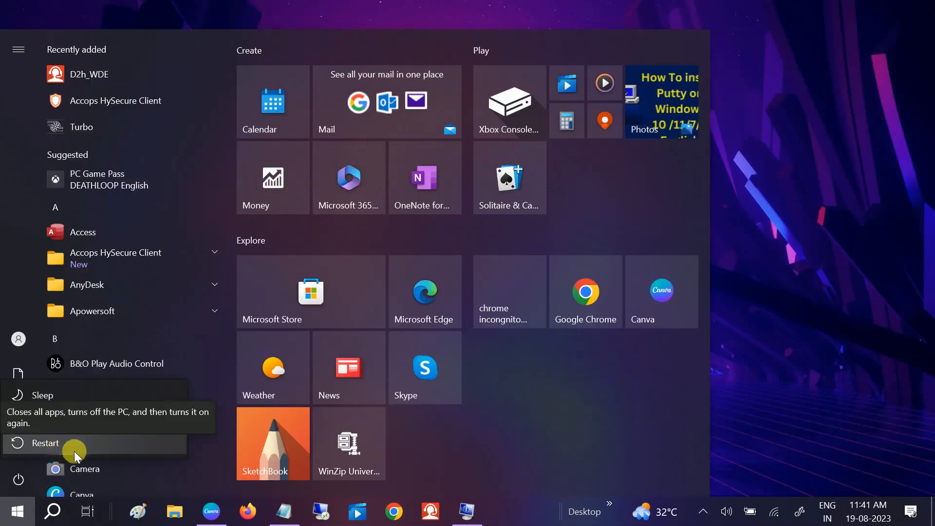
left_click(799, 217)
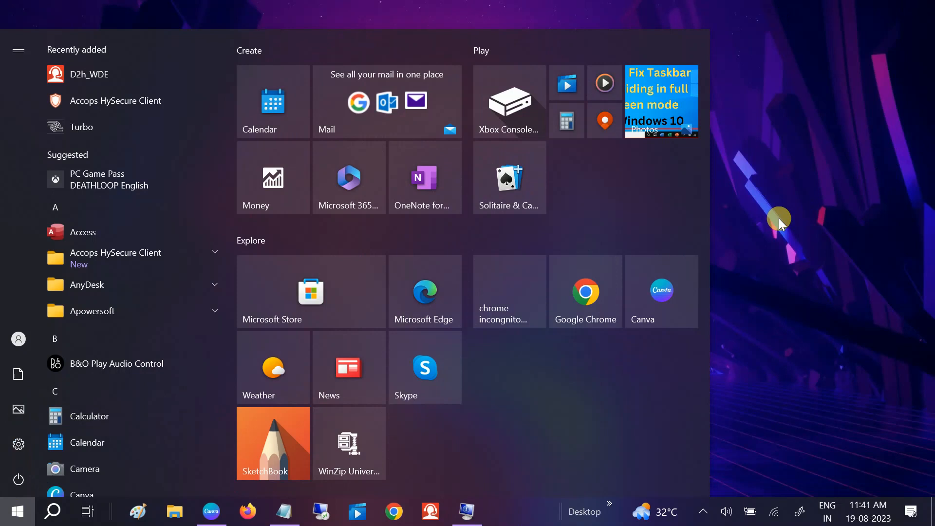
left_click(779, 219)
Find and open Device Manager, and move its window toward the centre of the desktop.
left_click(52, 512)
type("devi")
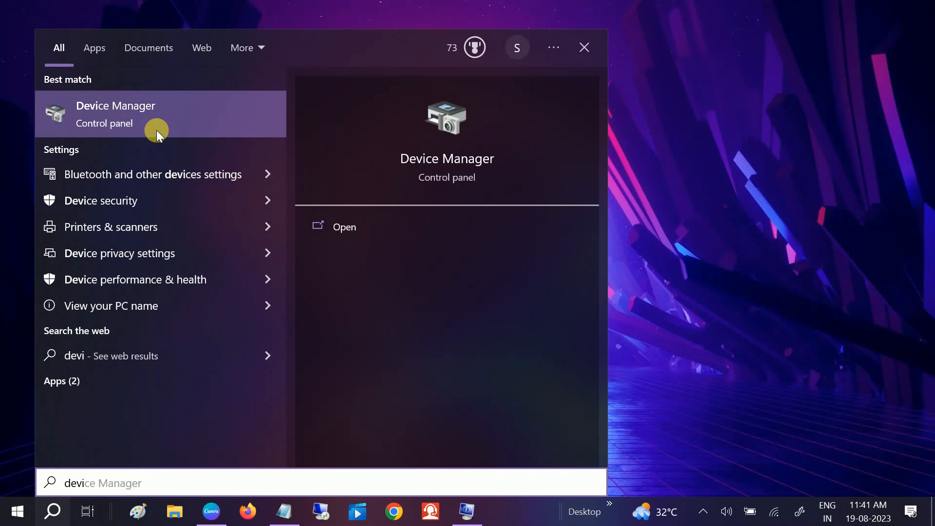
left_click(157, 130)
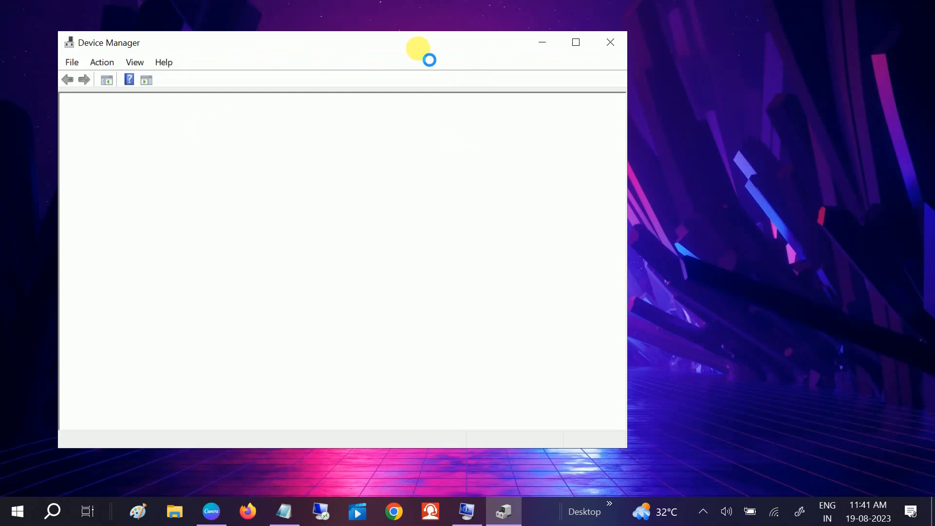
left_click_drag(392, 46, 519, 26)
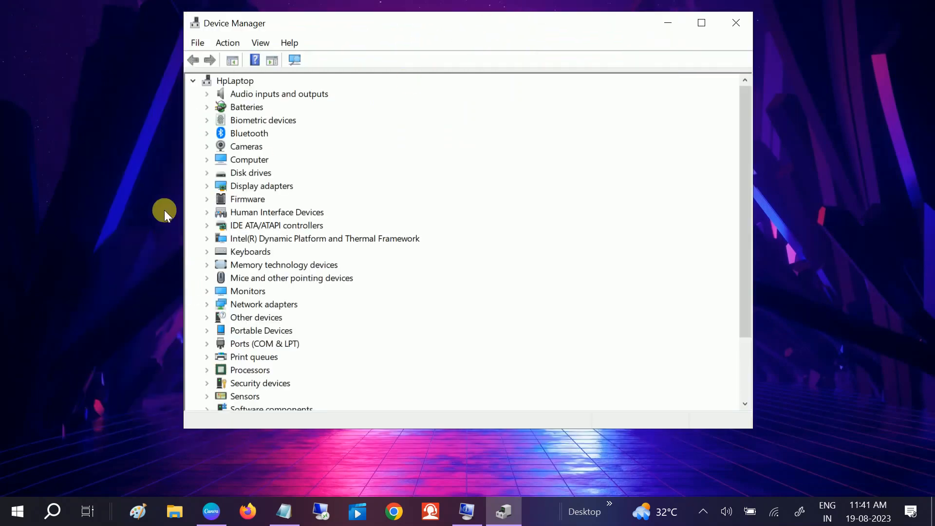
Search automatically for an updated driver for the Intel(R) HD Graphics 620 display adapter, and close the wizard and Device Manager.
left_click(207, 186)
left_click(269, 201)
right_click(269, 200)
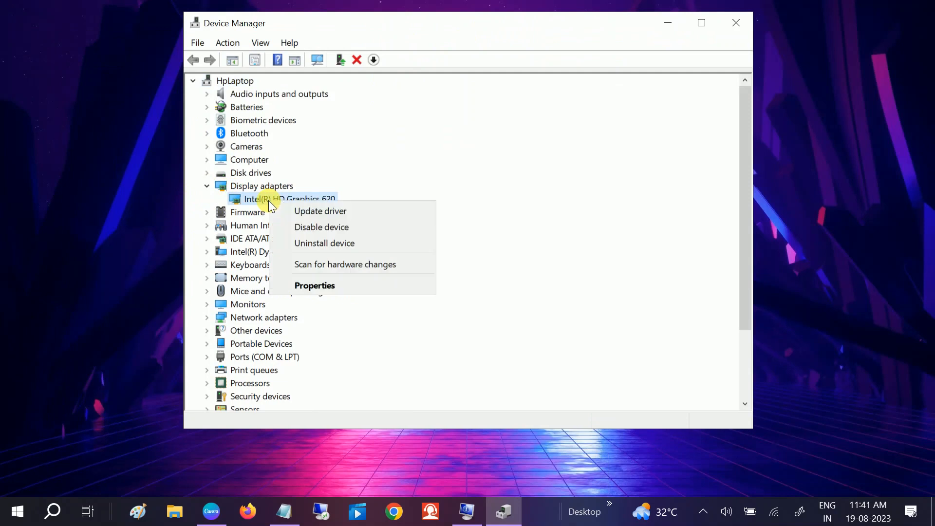
left_click(326, 210)
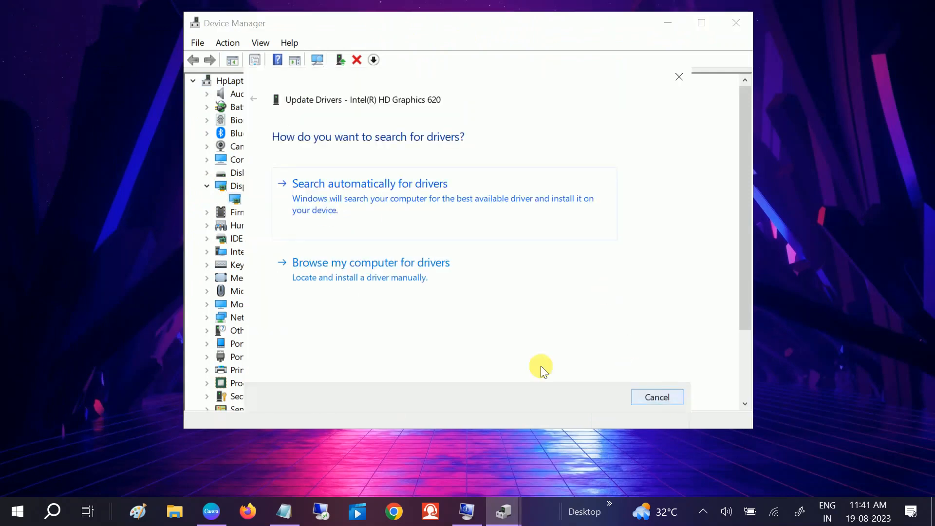
left_click(385, 223)
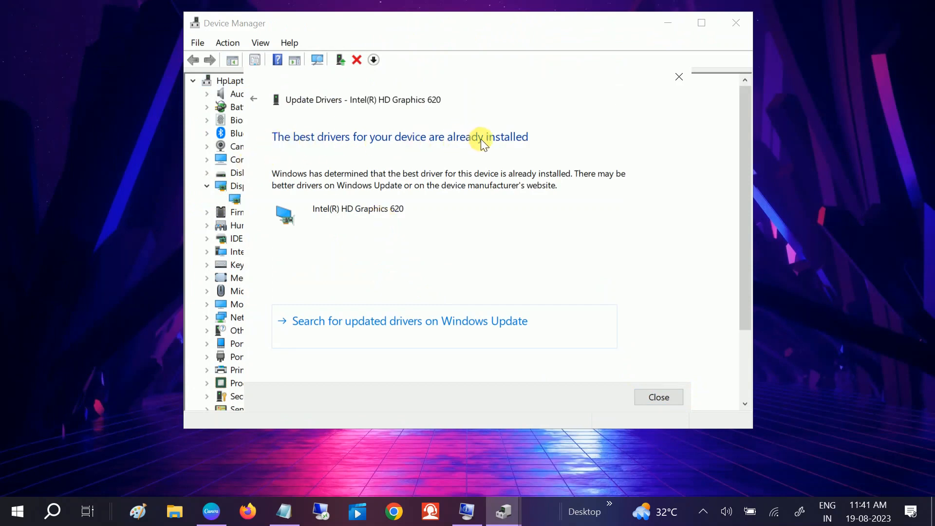
left_click(659, 395)
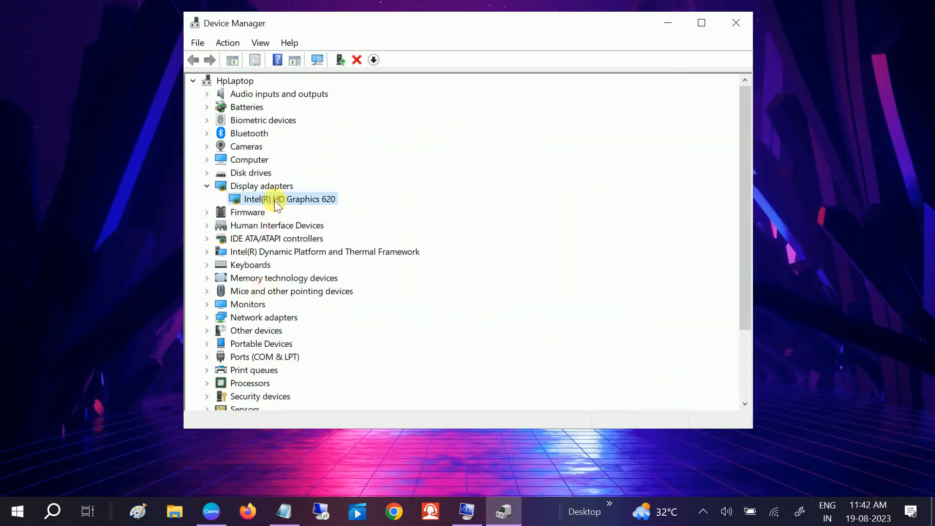
left_click(728, 25)
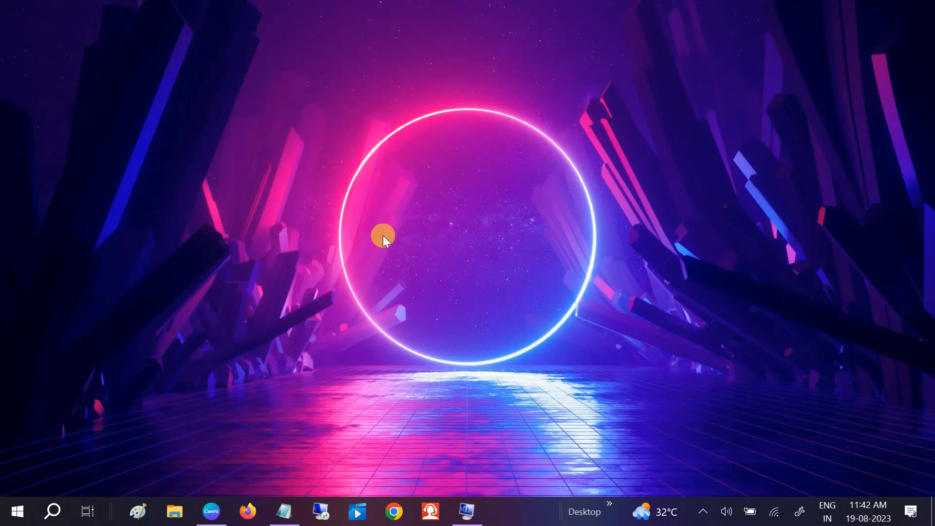